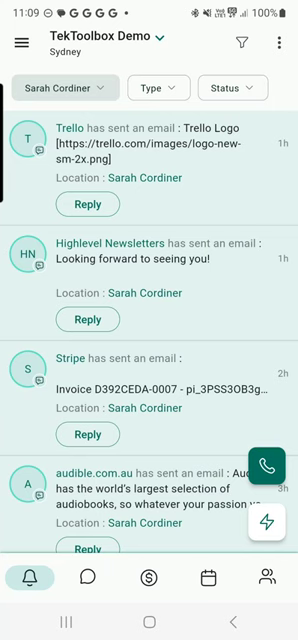
- Start a new contact from the Contacts list to scan a business card
click(266, 577)
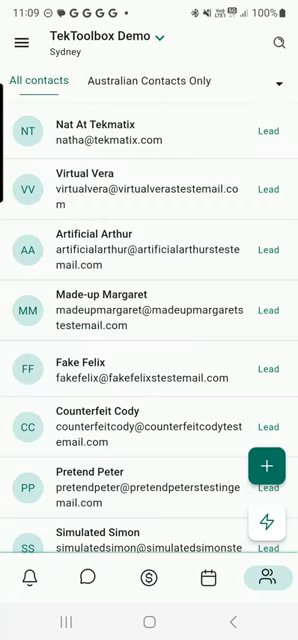
click(266, 466)
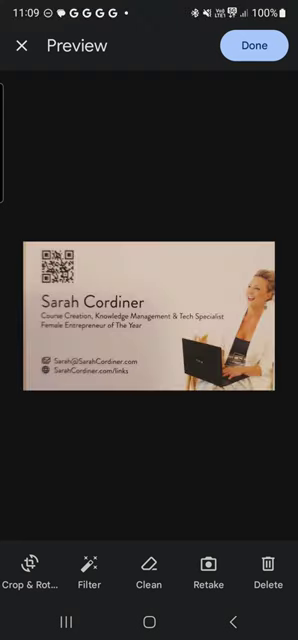
- Accept the scanned card into the Add Contact form and attempt to save it, dismissing the duplicate refusal
click(171, 118)
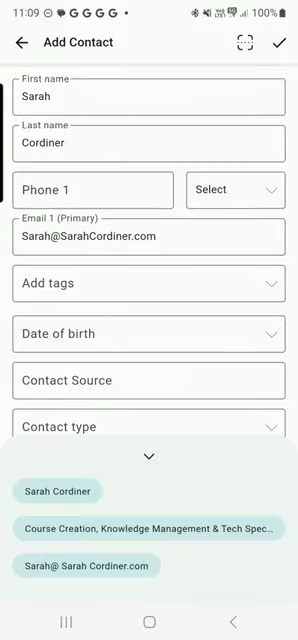
drag(200, 333, 221, 409)
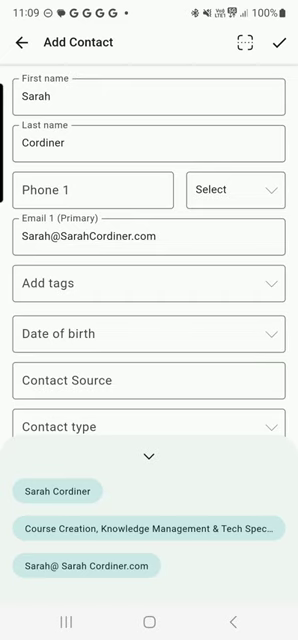
click(279, 42)
click(245, 252)
- Add the 'met sarah at xyz cobference' tag to the contact and retry saving it
click(264, 283)
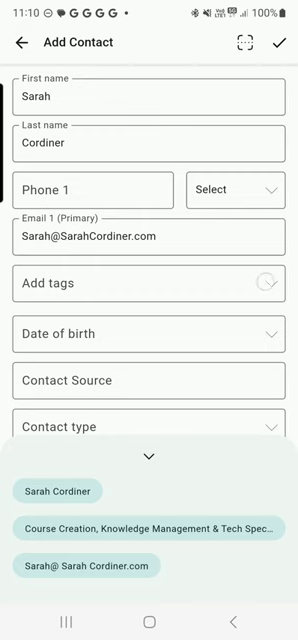
text(m)
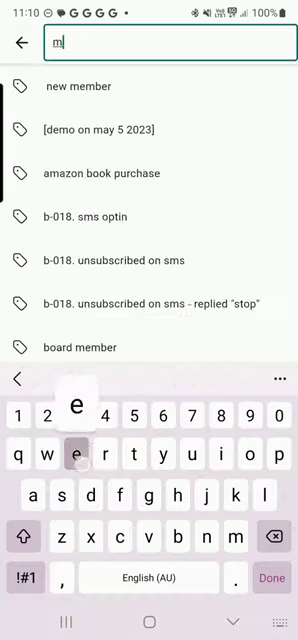
text(et sarah at)
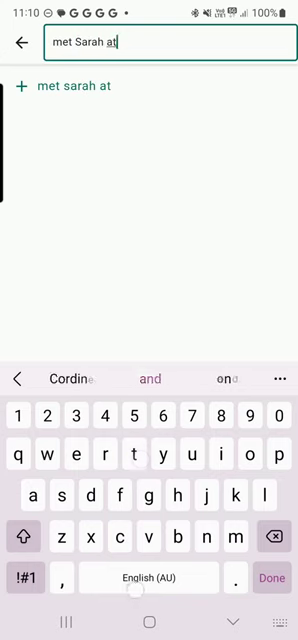
text( xyz cobfer)
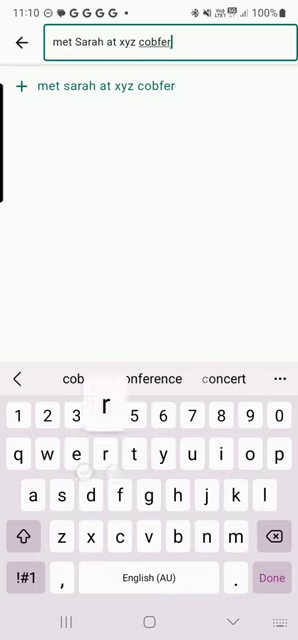
text(ence)
click(271, 580)
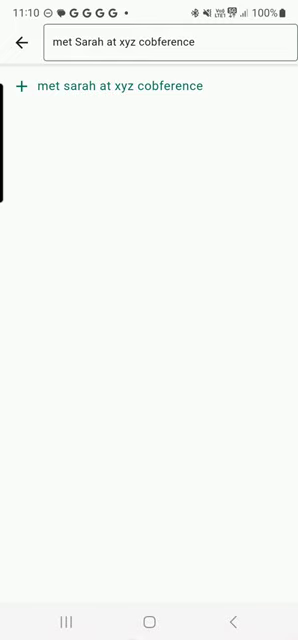
click(120, 86)
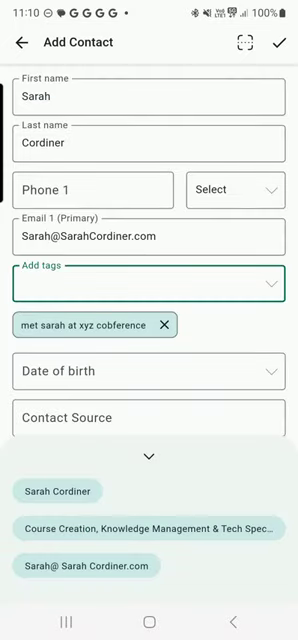
click(149, 457)
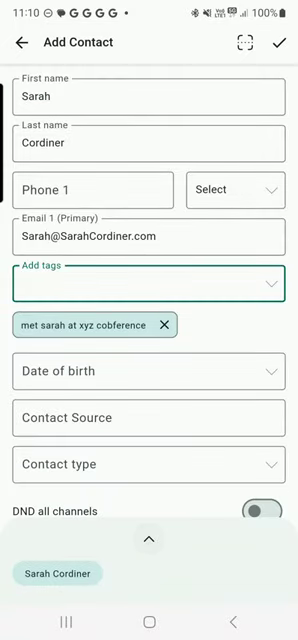
click(271, 282)
click(279, 42)
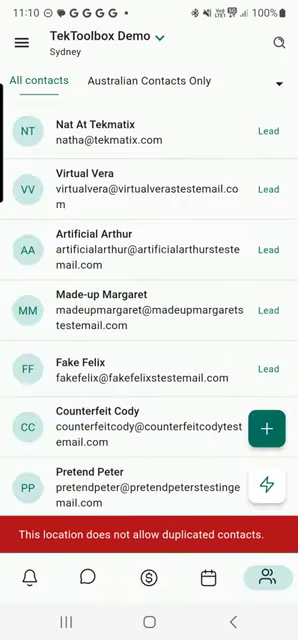
- Start another new contact via Scan Business Card for Sarah Cordiner's card
click(266, 428)
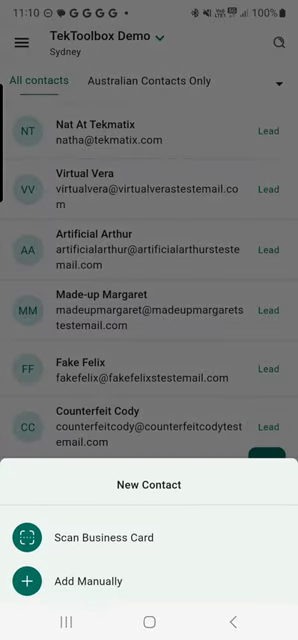
click(103, 537)
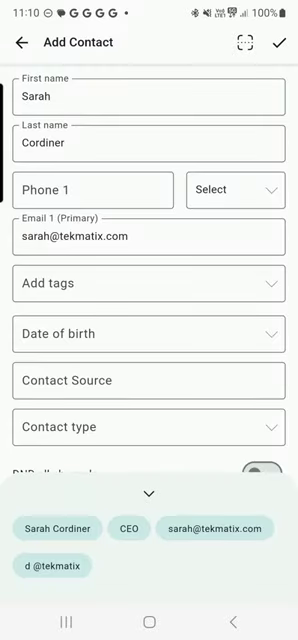
- Leave tag search without a tag and save the Sarah Cordiner contact as a Lead
click(148, 493)
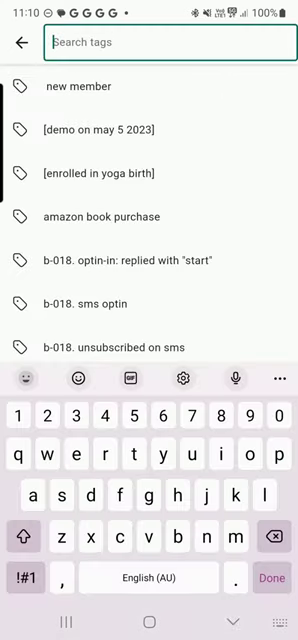
click(21, 42)
click(279, 42)
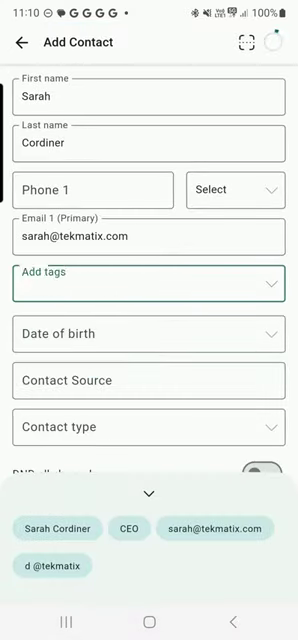